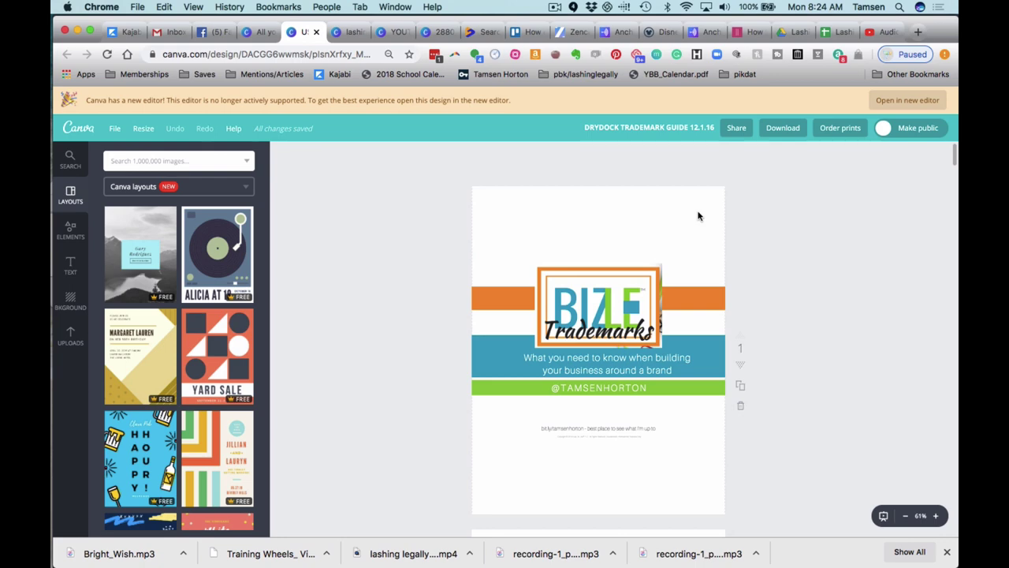
Scroll through the old BIZ Trademarks guide's first three pages, then back up to the cover
scroll(740, 241, down, 2)
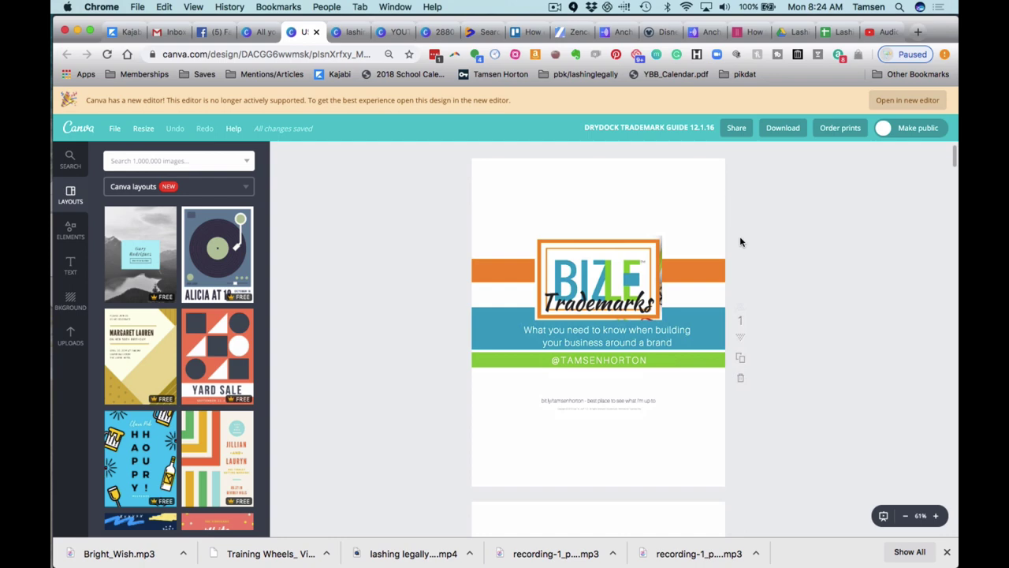
scroll(740, 241, down, 1)
scroll(740, 241, down, 1)
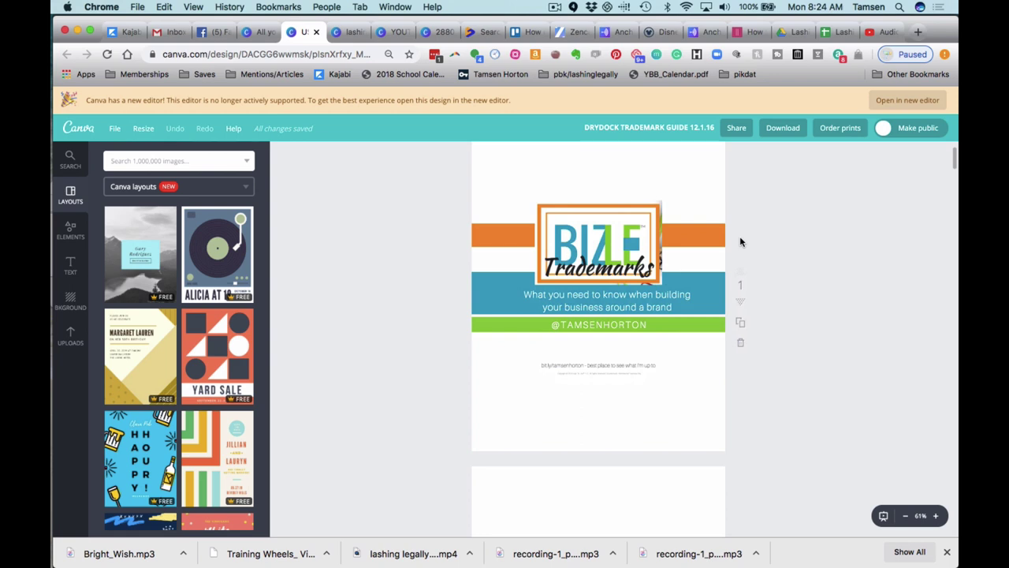
scroll(739, 241, down, 10)
scroll(739, 241, down, 5)
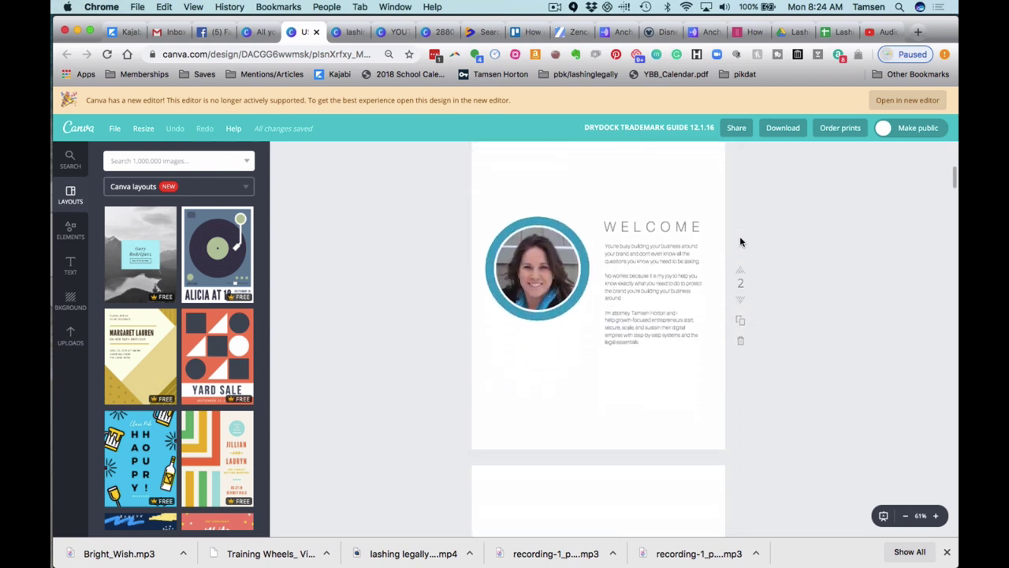
scroll(739, 242, down, 6)
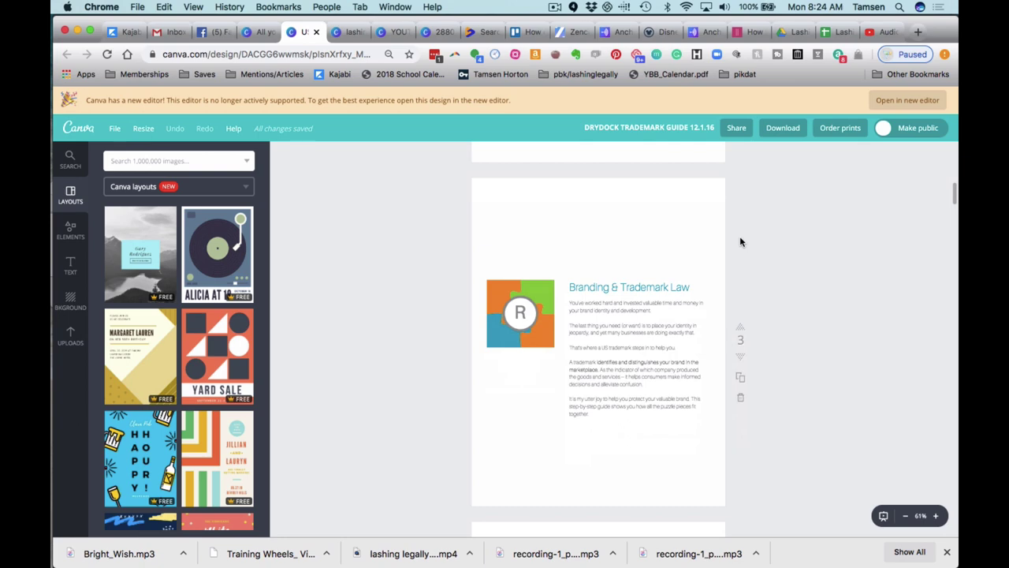
scroll(739, 241, up, 12)
scroll(739, 241, up, 12)
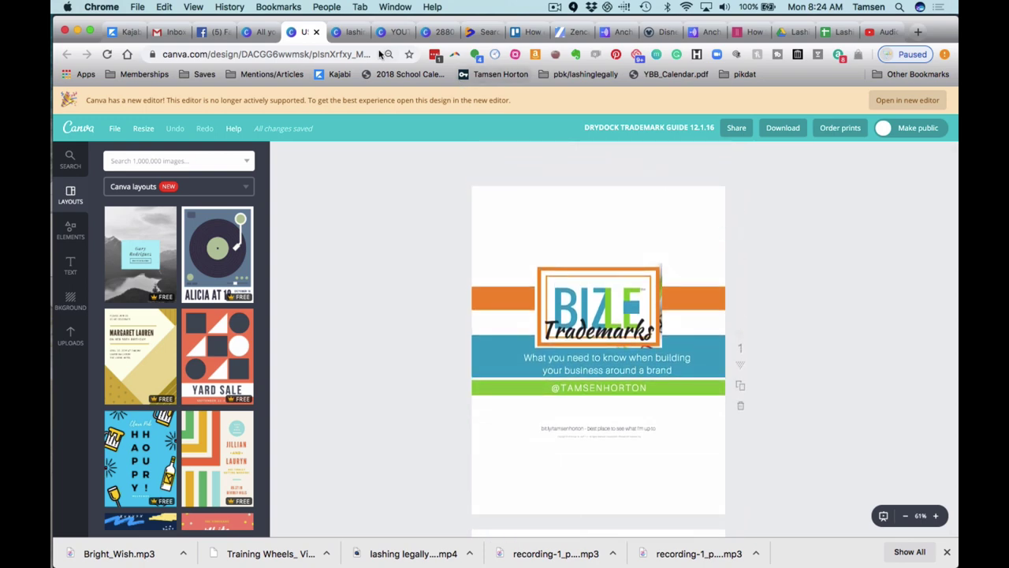
Switch to the lashing legally guide and review its pages 1–4 down to SOURCE IDENTIFIER
click(351, 32)
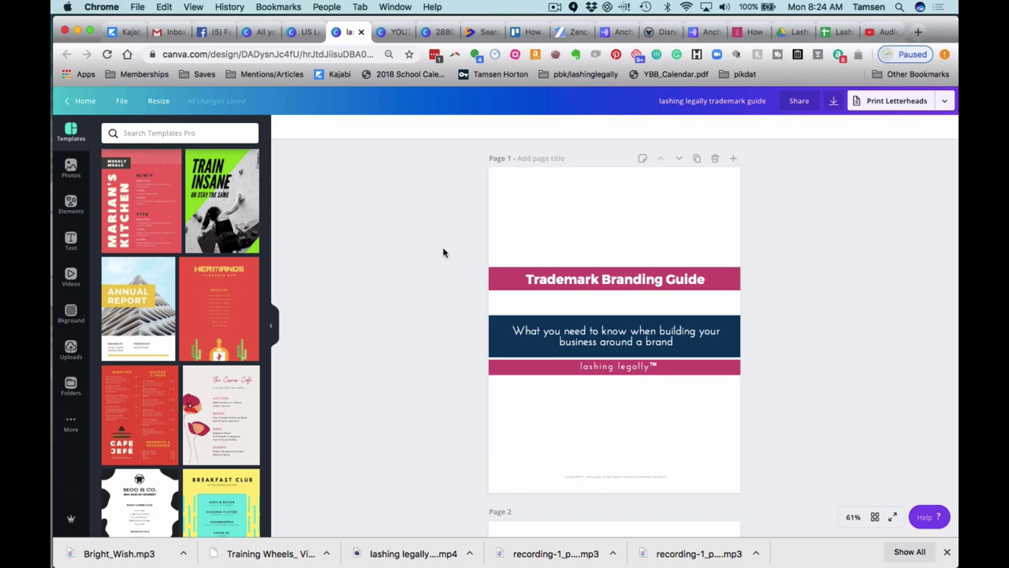
scroll(490, 280, down, 1)
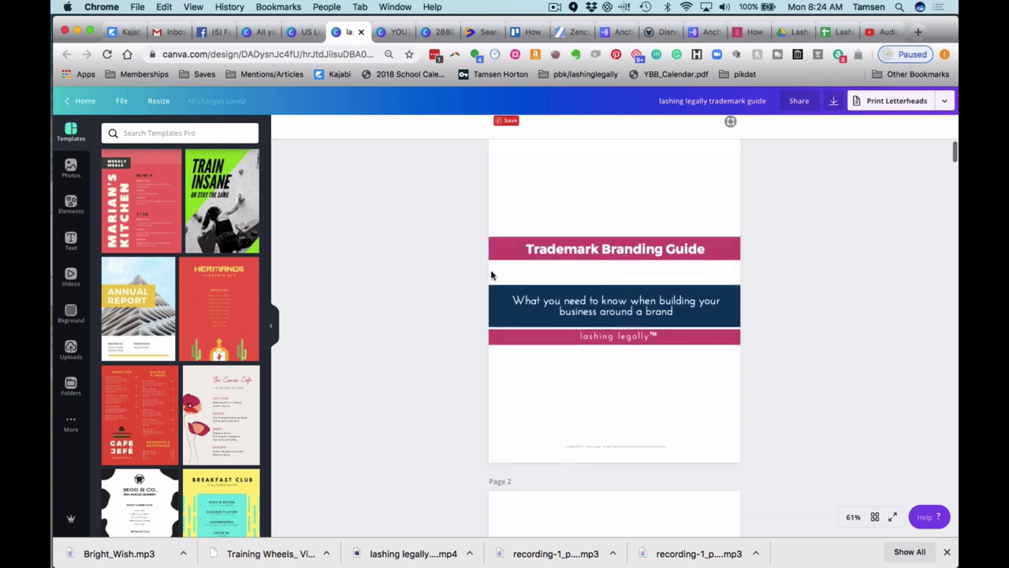
scroll(490, 275, down, 4)
scroll(490, 275, down, 1)
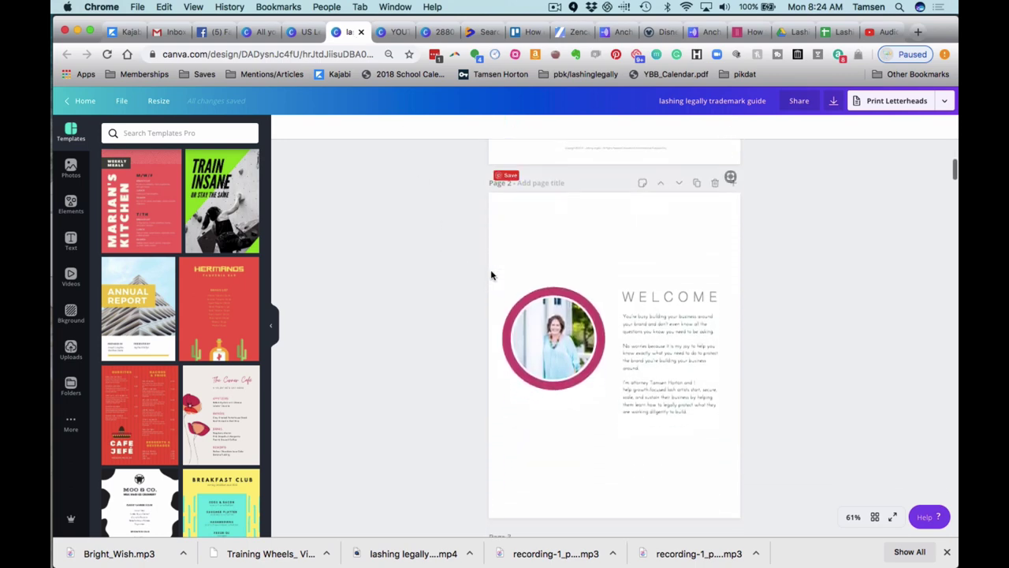
scroll(490, 275, down, 4)
scroll(490, 275, down, 5)
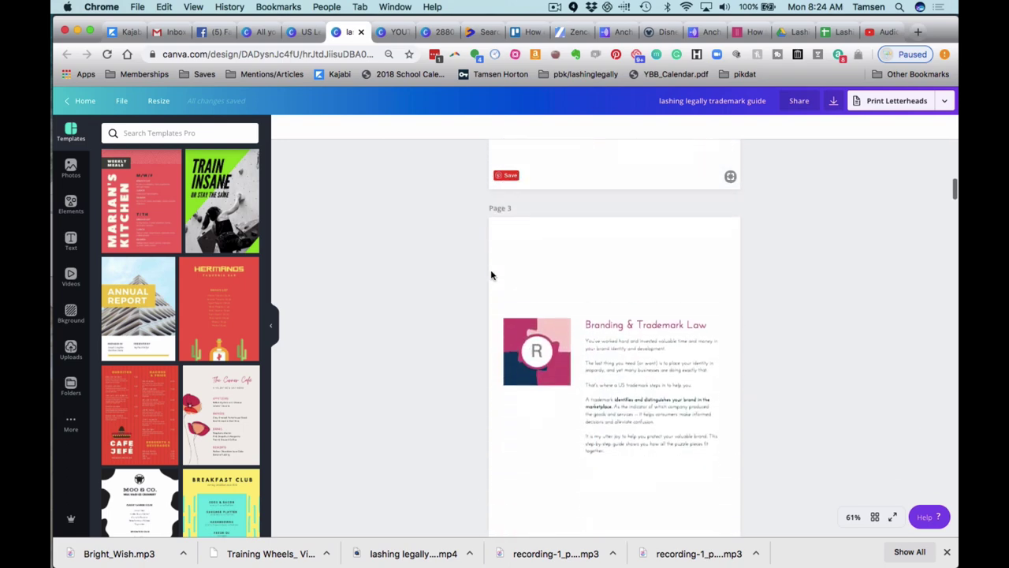
scroll(490, 275, down, 5)
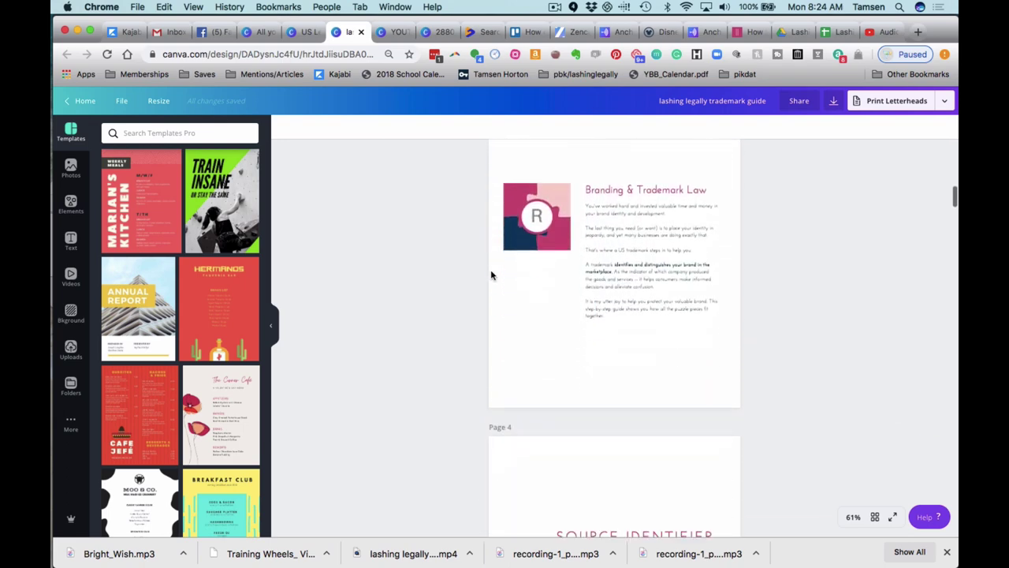
scroll(491, 275, down, 1)
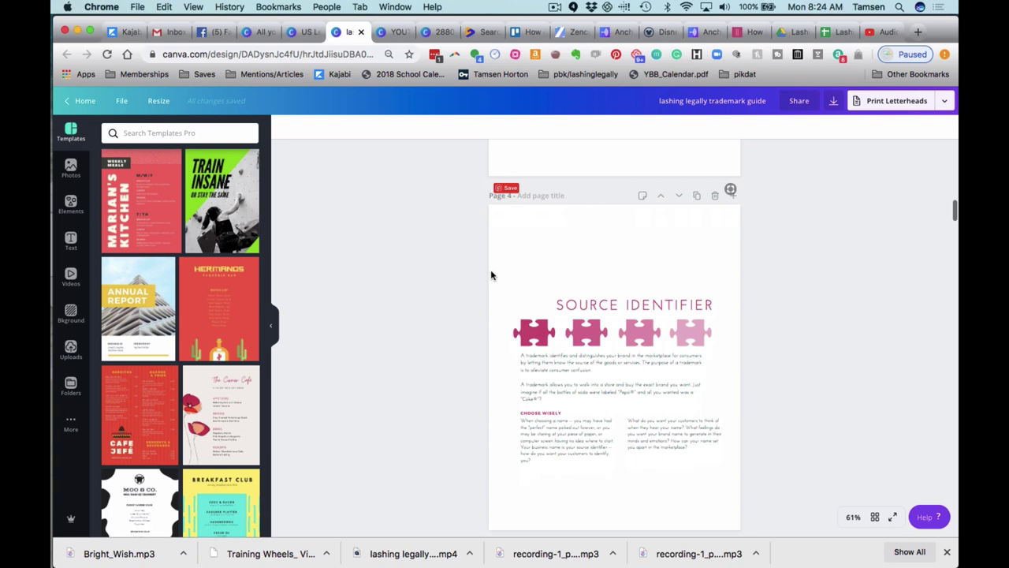
scroll(490, 276, down, 1)
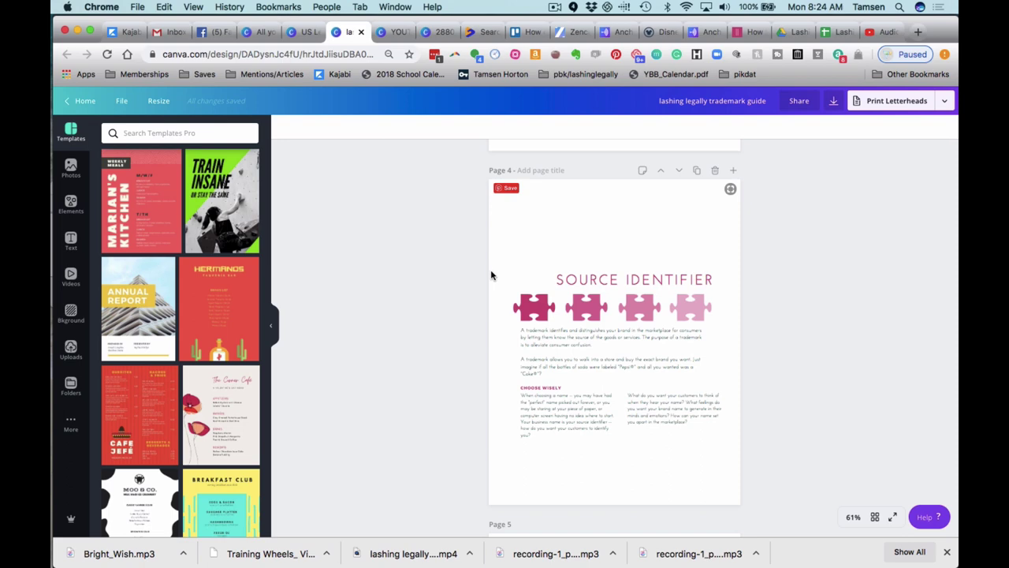
scroll(491, 275, down, 2)
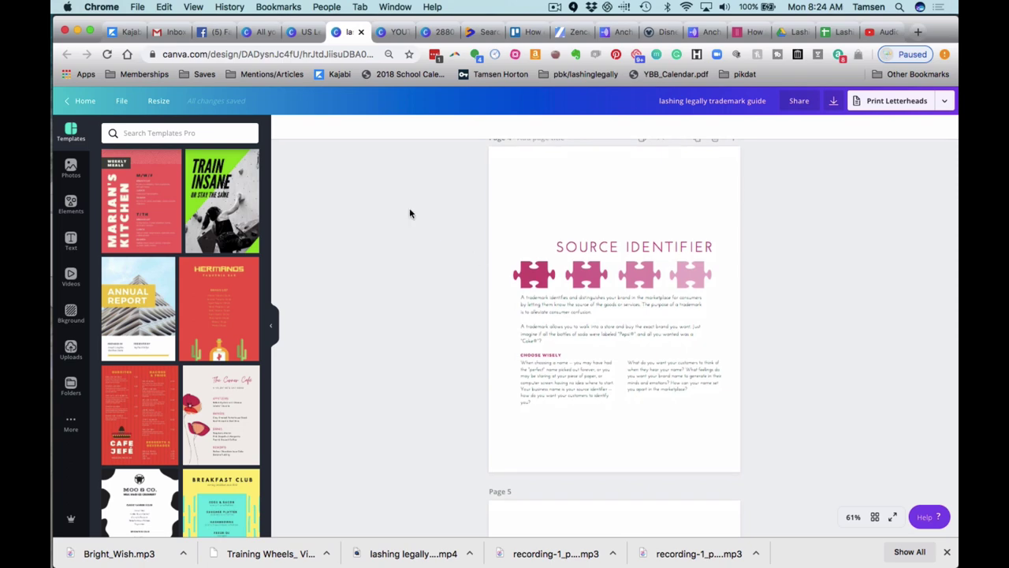
Check the old DRYDOCK guide's US Letter page size, then return to the lashing legally guide
click(307, 35)
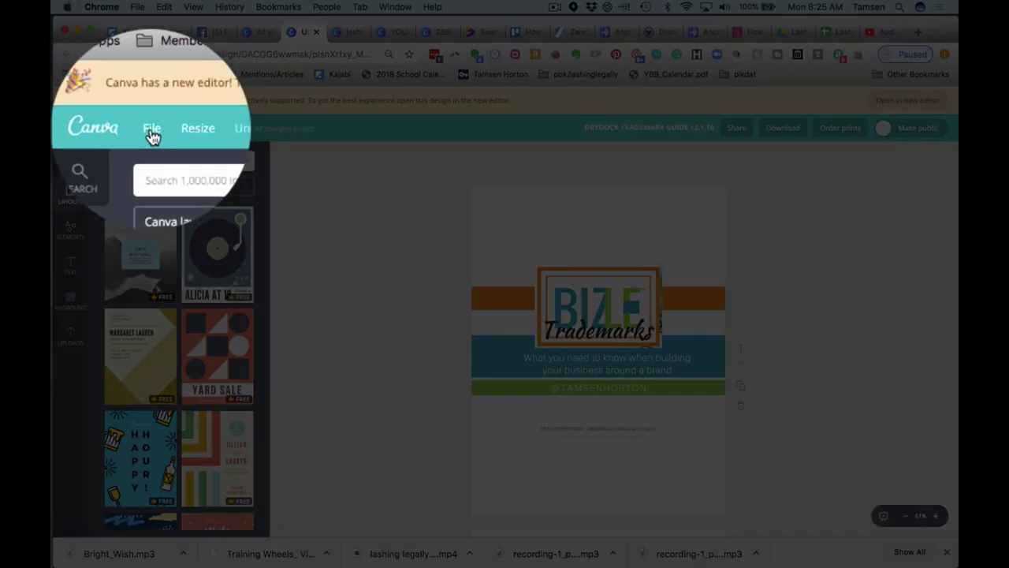
click(152, 137)
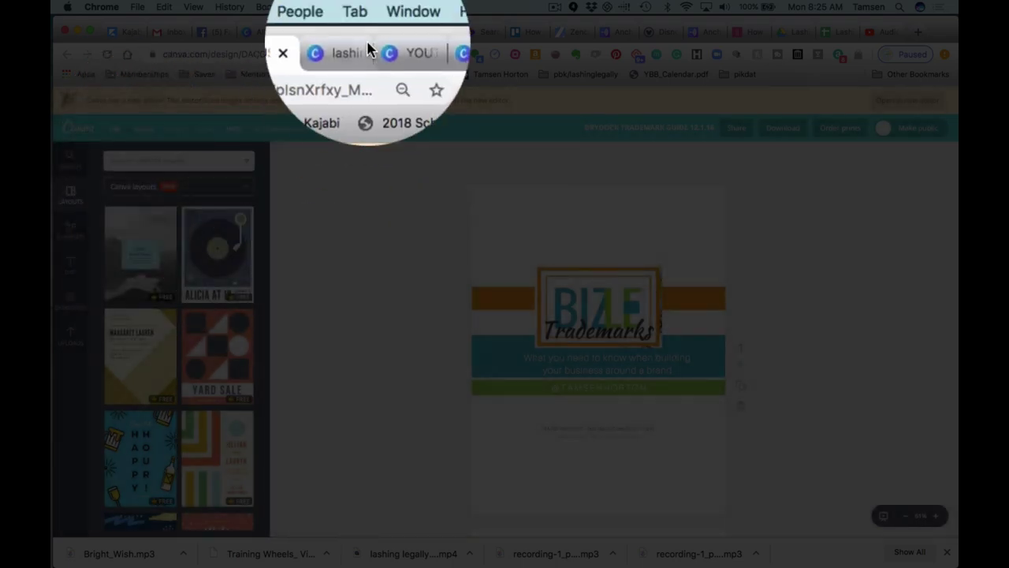
click(345, 31)
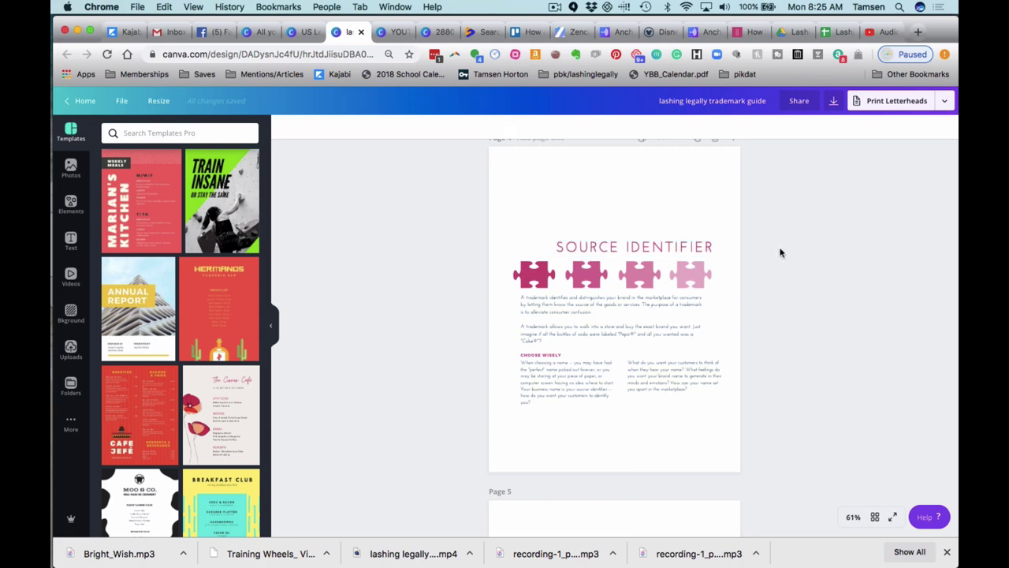
Set the guide's download file type to Video (BETA), keeping all 19 pages selected
click(833, 103)
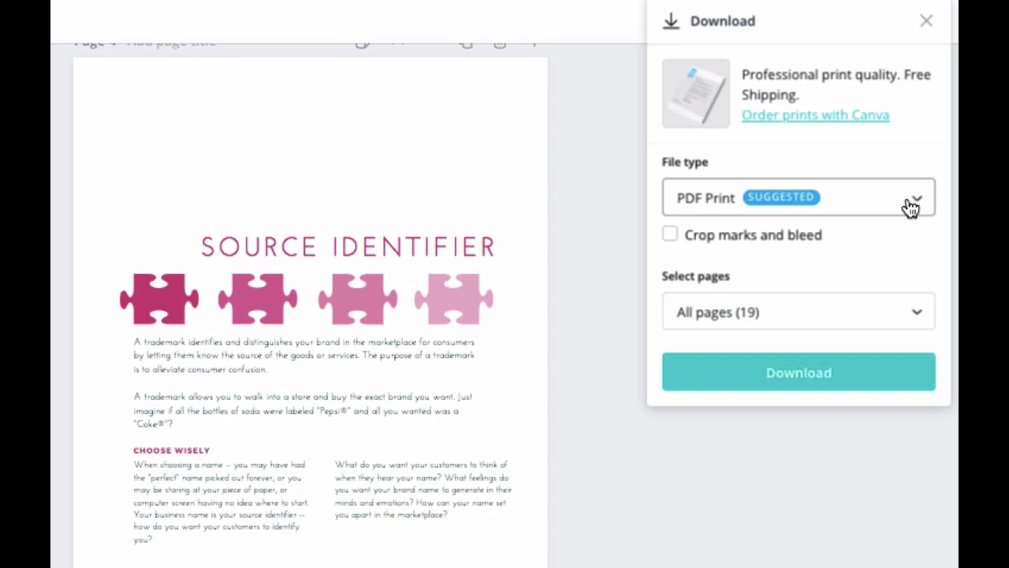
click(917, 203)
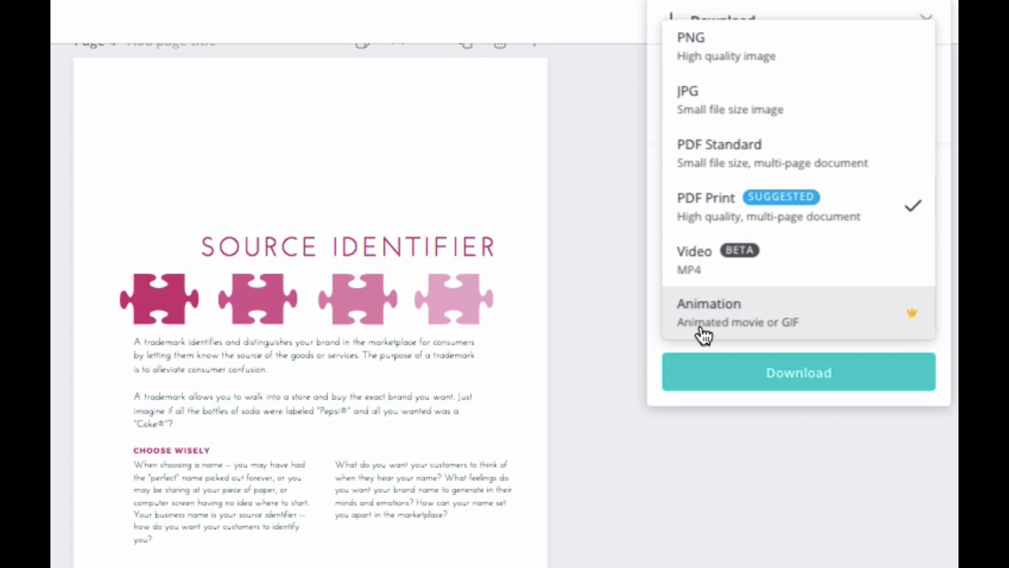
click(694, 263)
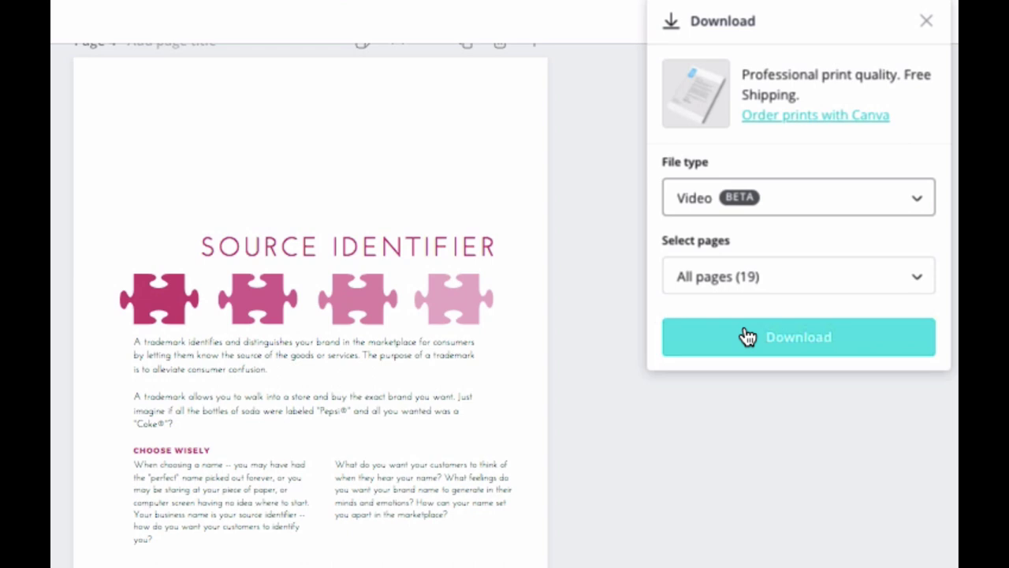
click(915, 279)
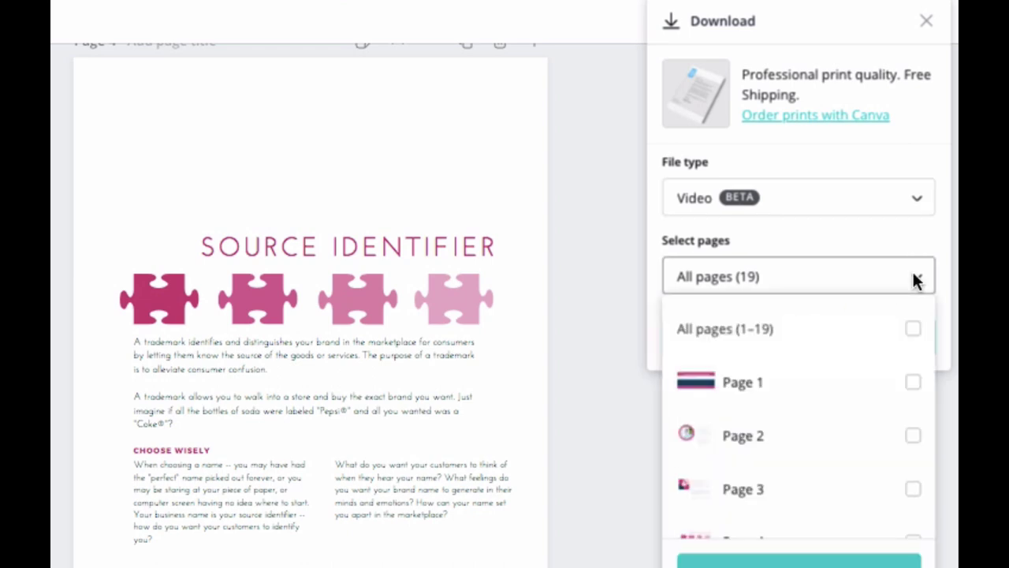
click(617, 318)
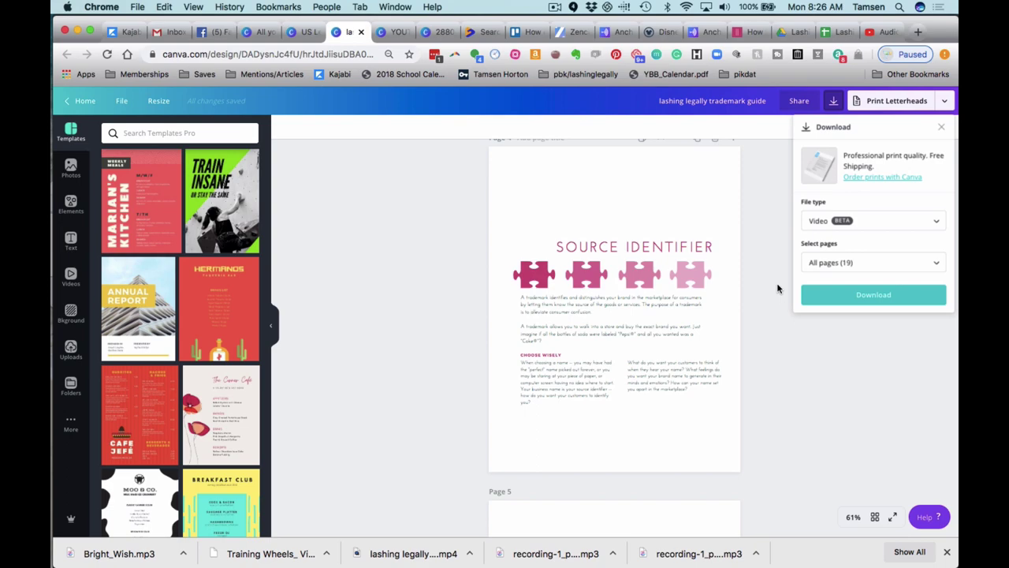
Bring ScreenFlow forward, jump the preview to 22 s, and review the project's tracks
key(ctrl+Up)
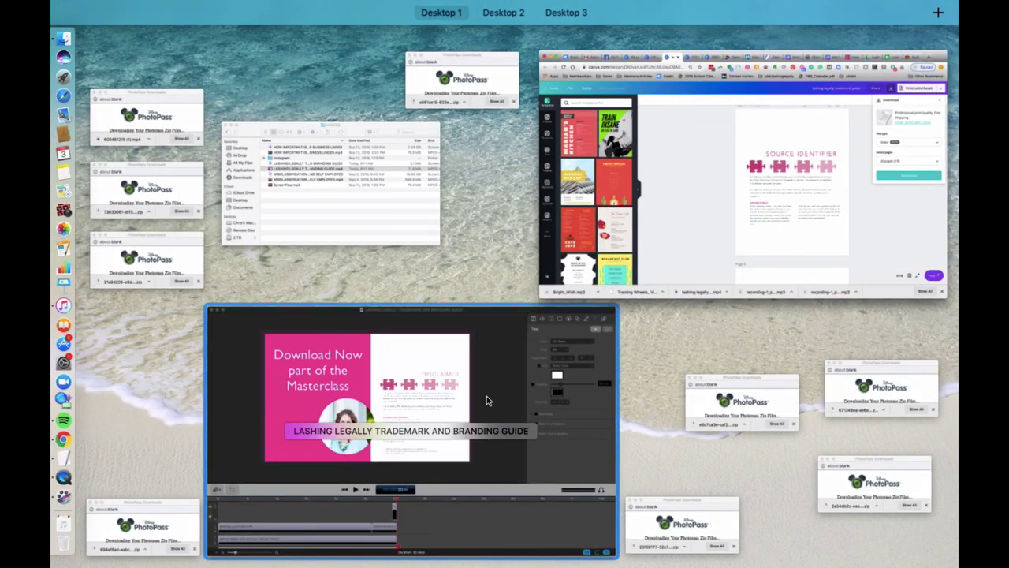
click(486, 395)
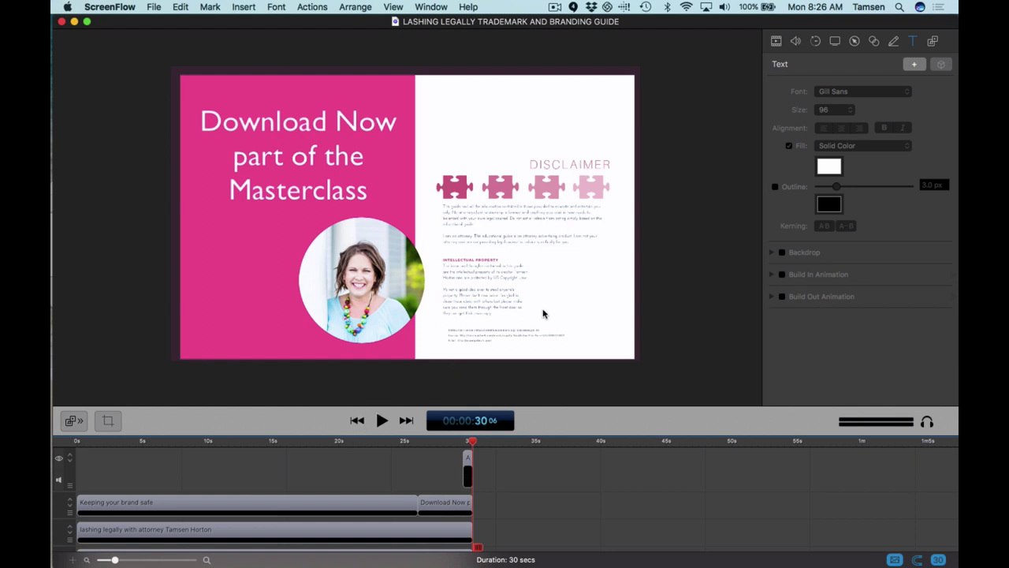
click(375, 442)
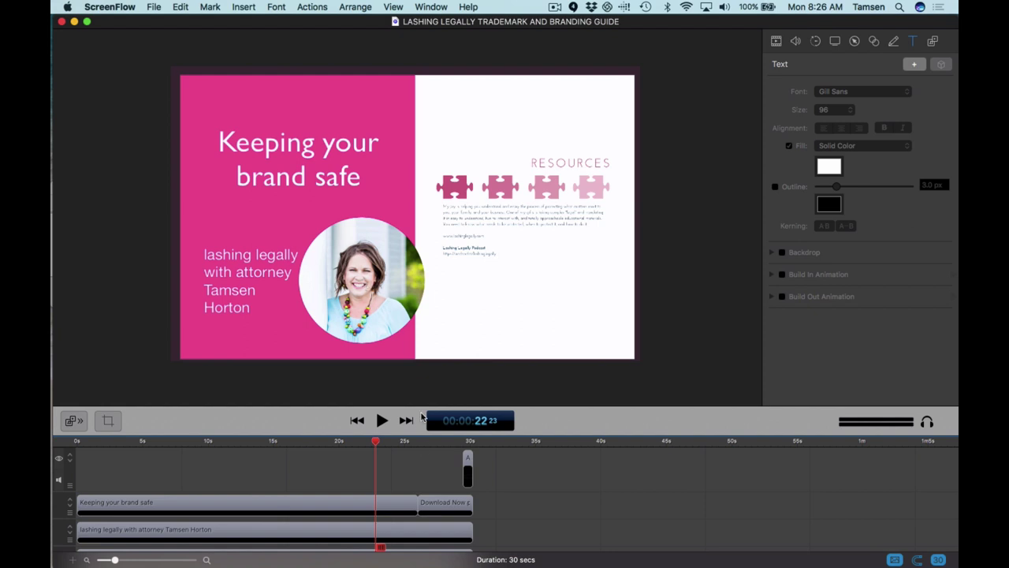
scroll(415, 488, up, 2)
scroll(71, 464, down, 2)
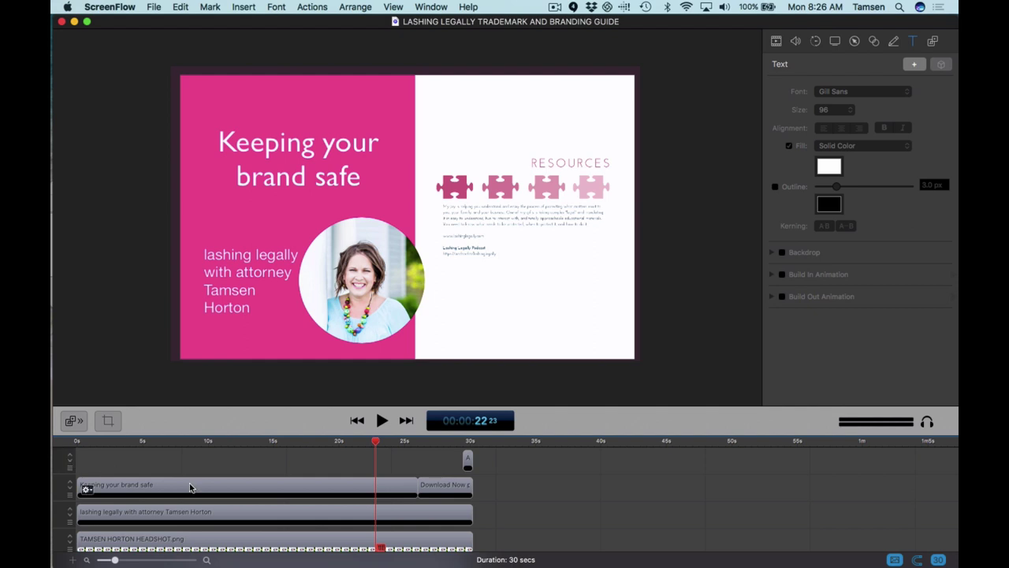
scroll(197, 482, down, 2)
scroll(237, 468, down, 3)
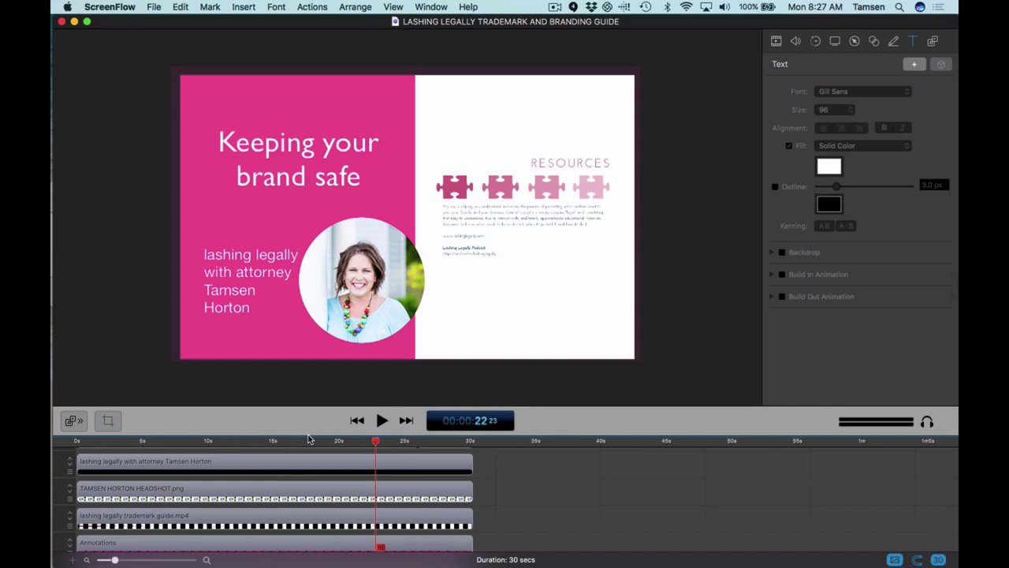
Return to Chrome, look through the old orange DRYDOCK guide, then switch to the new guide
key(ctrl+Up)
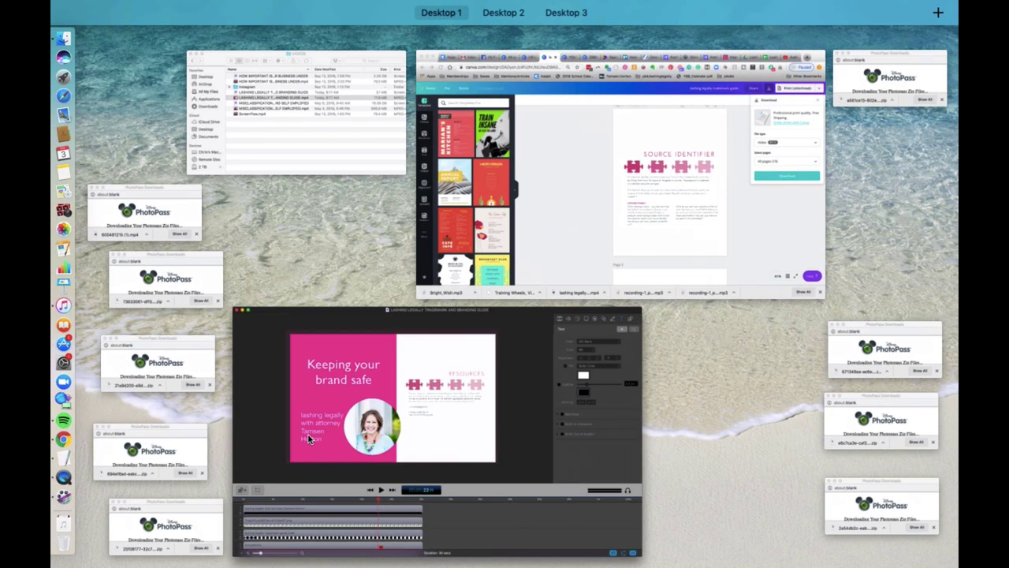
click(553, 137)
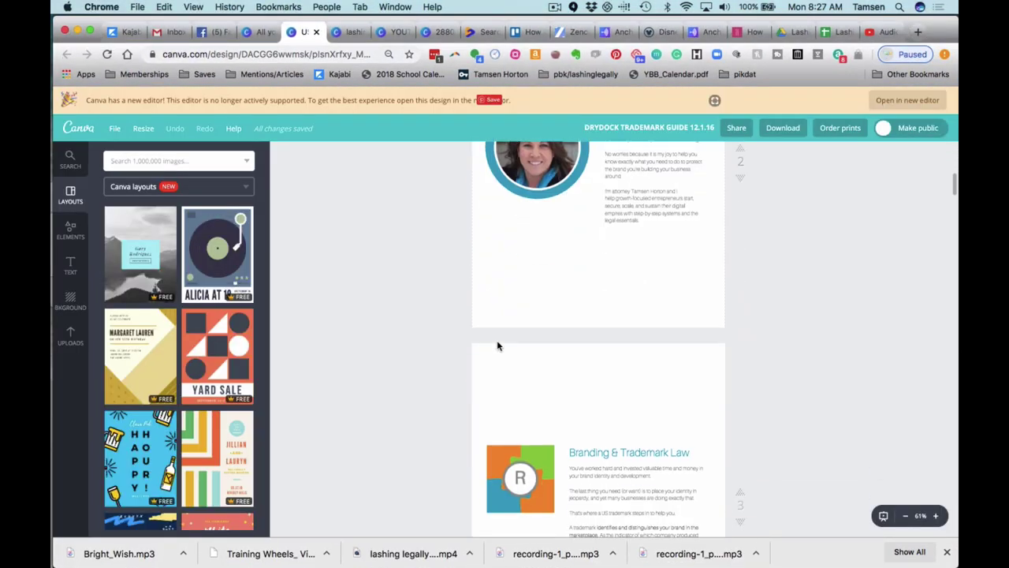
scroll(496, 344, down, 12)
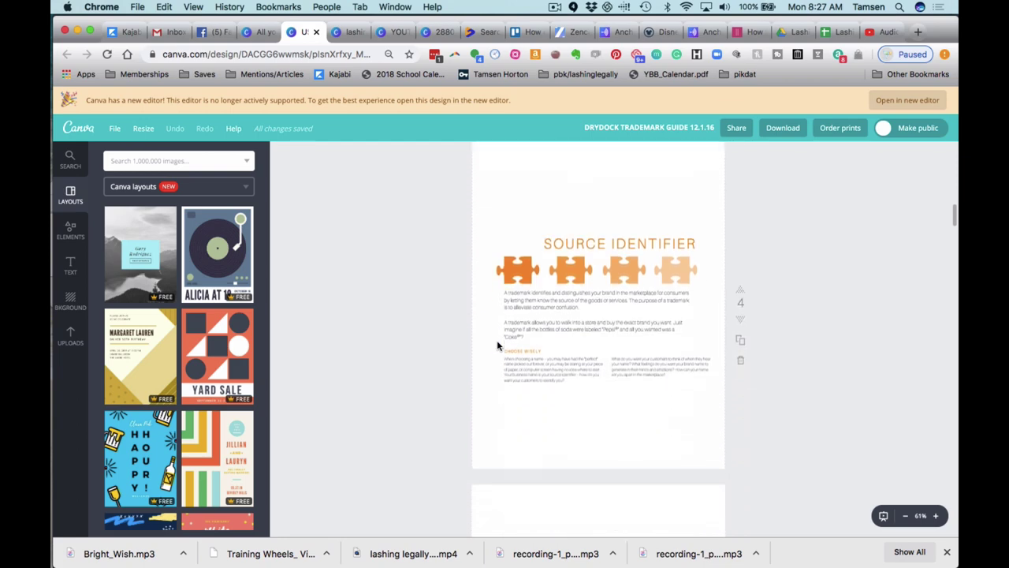
scroll(497, 344, down, 10)
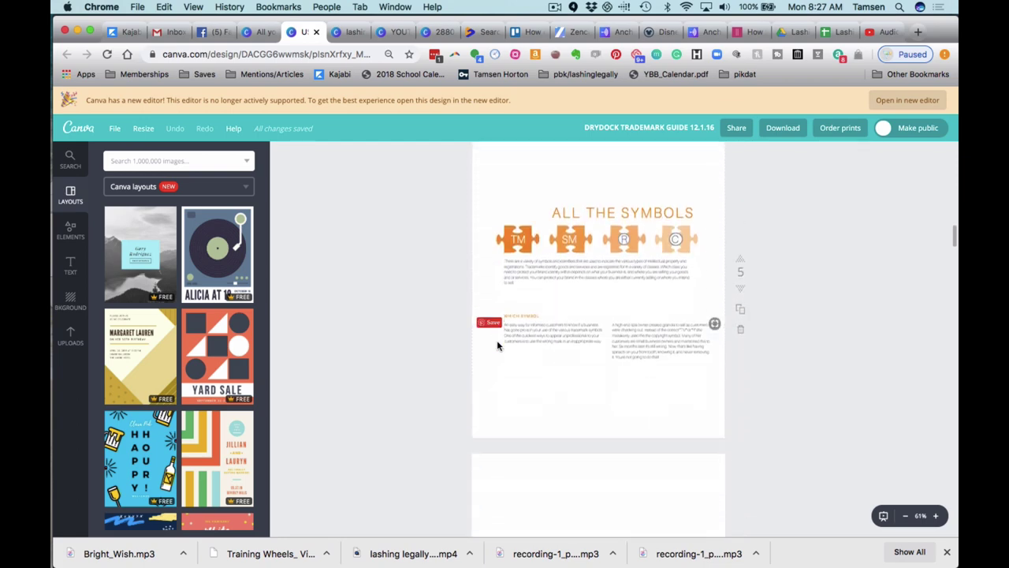
scroll(496, 344, down, 5)
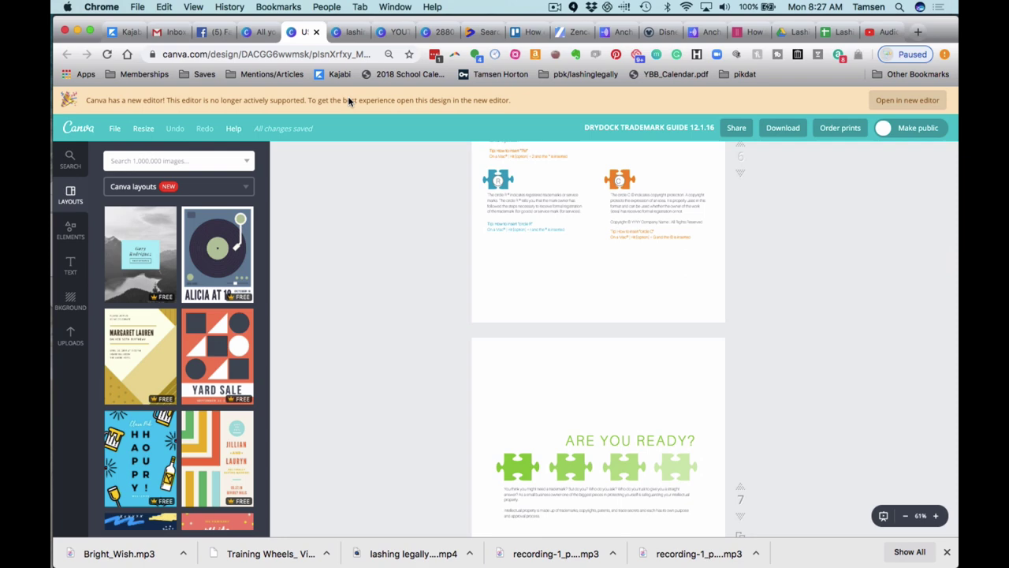
click(351, 33)
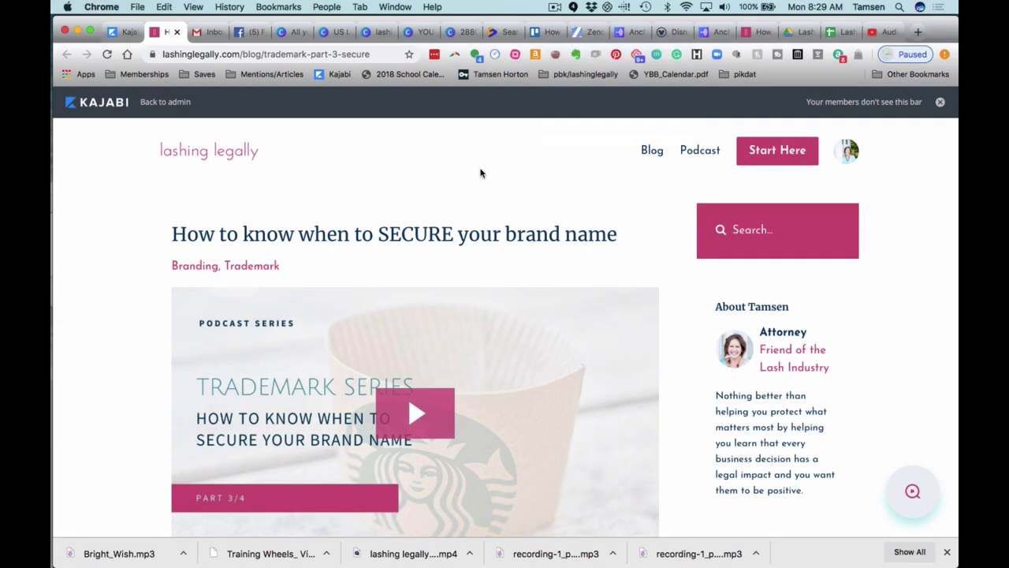
Scroll to the blog post's embedded trademark guide video and play it
scroll(481, 174, down, 2)
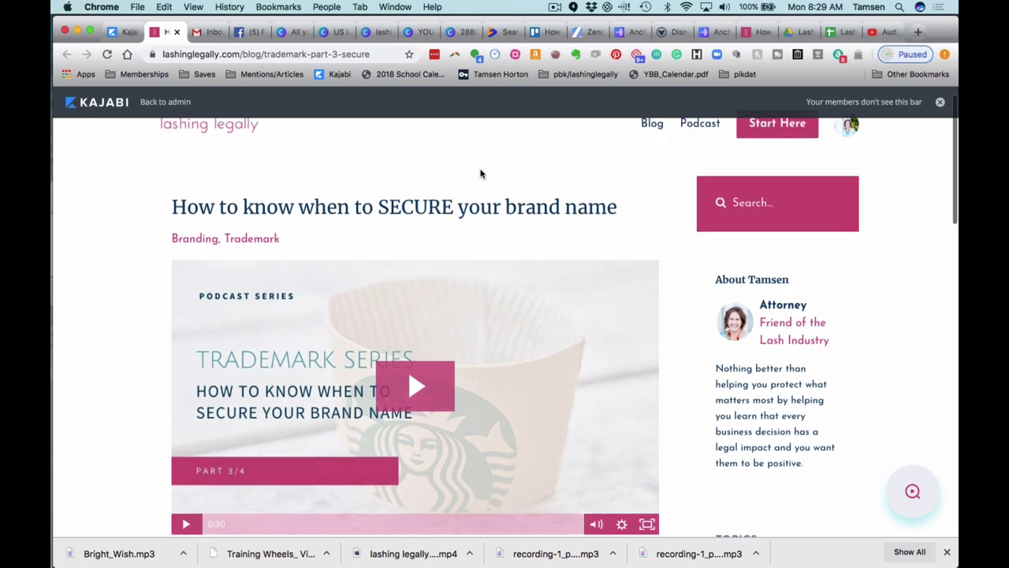
scroll(480, 173, down, 2)
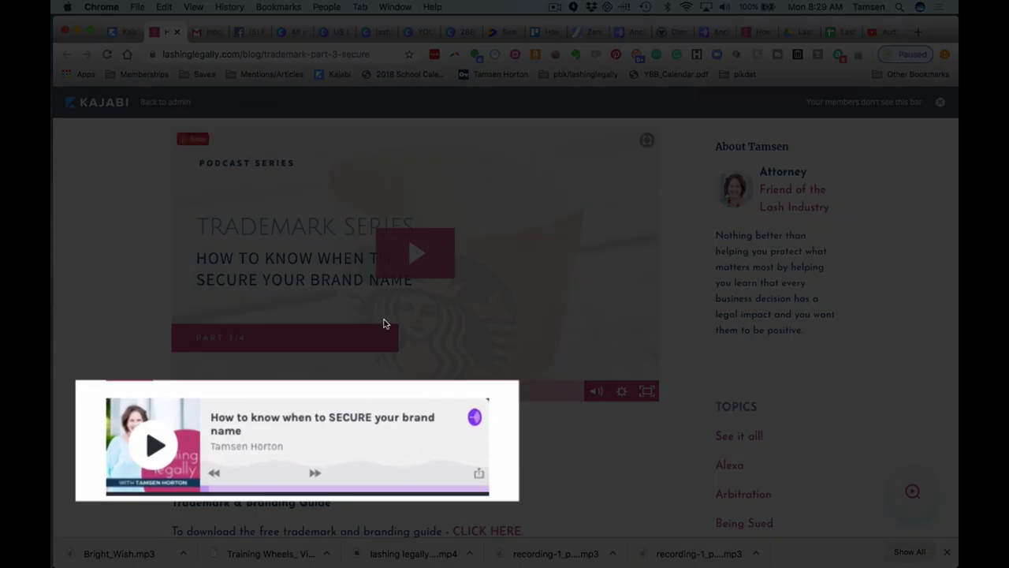
scroll(414, 267, up, 1)
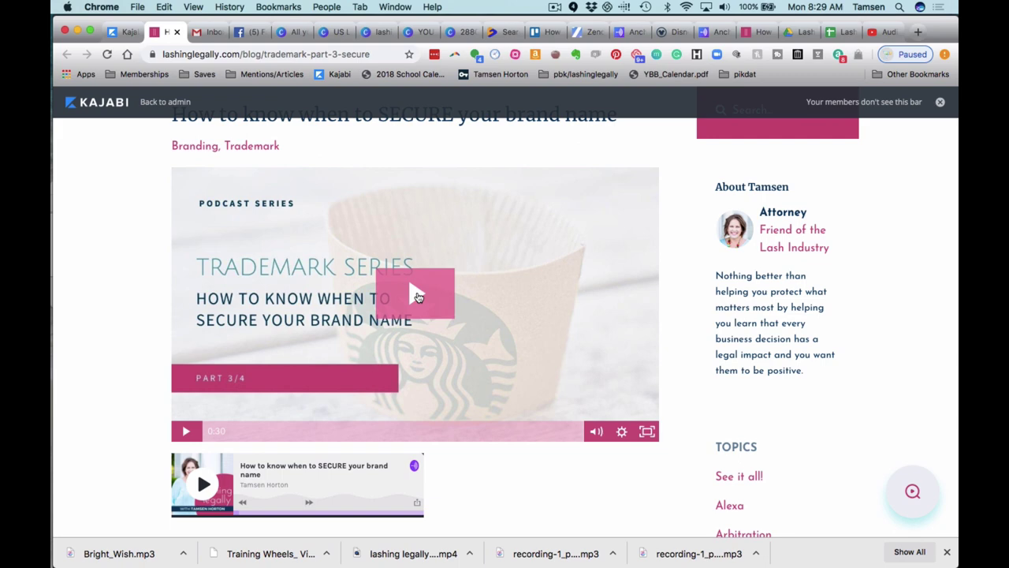
click(418, 296)
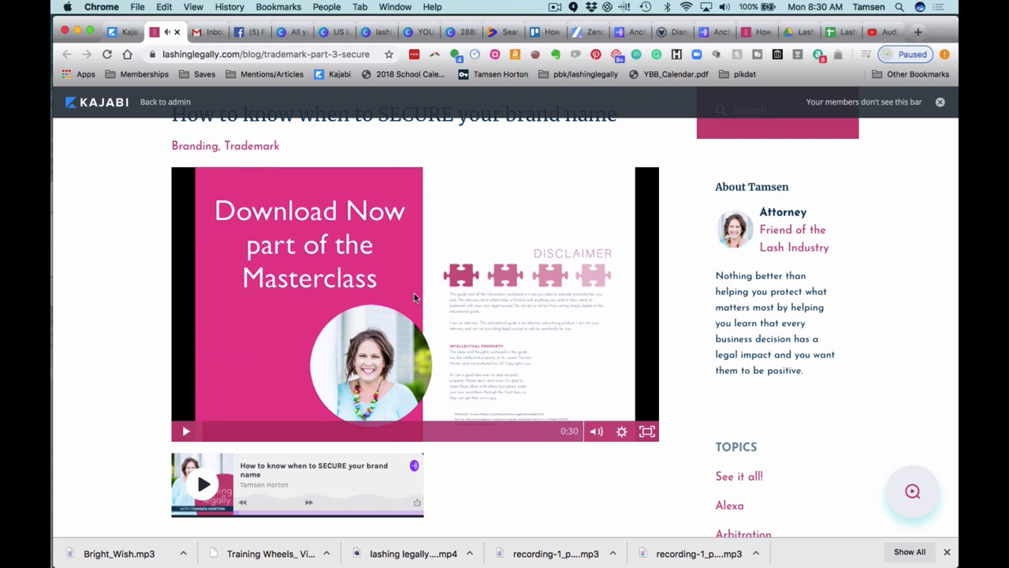
Scroll down the blog post to the masterclass CLICK HERE link
scroll(413, 296, down, 3)
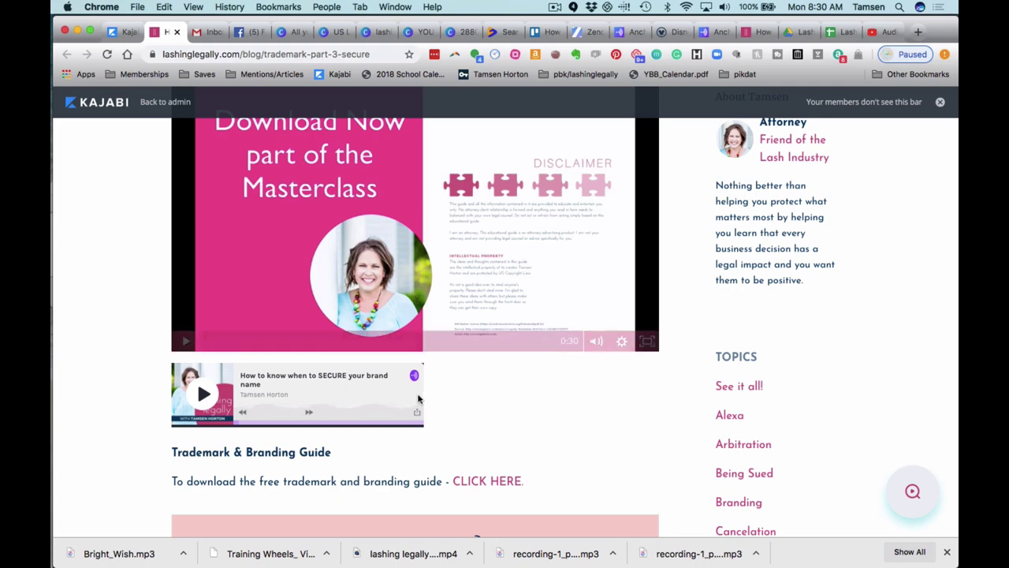
scroll(418, 400, down, 1)
scroll(419, 400, down, 1)
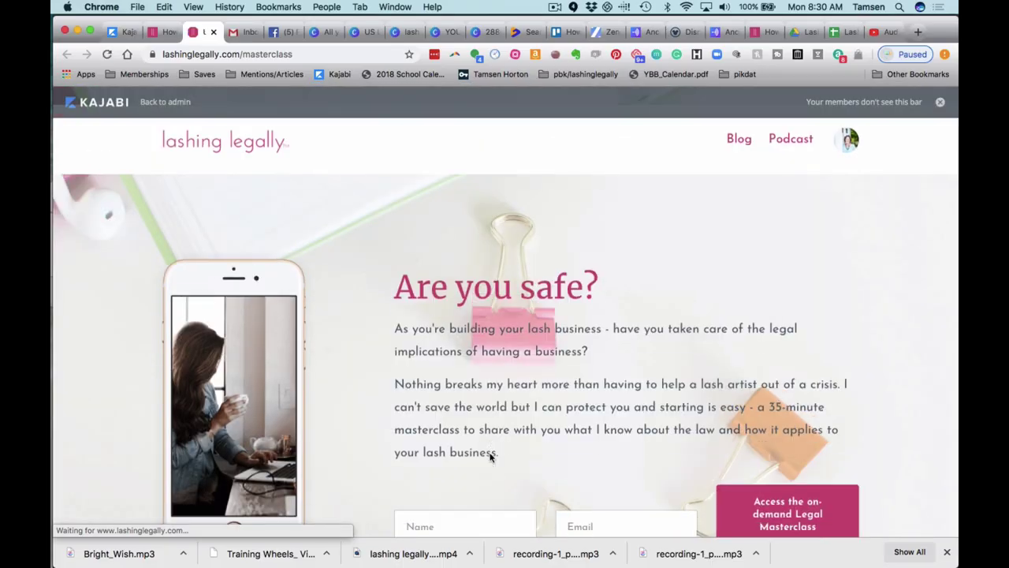
scroll(489, 457, down, 2)
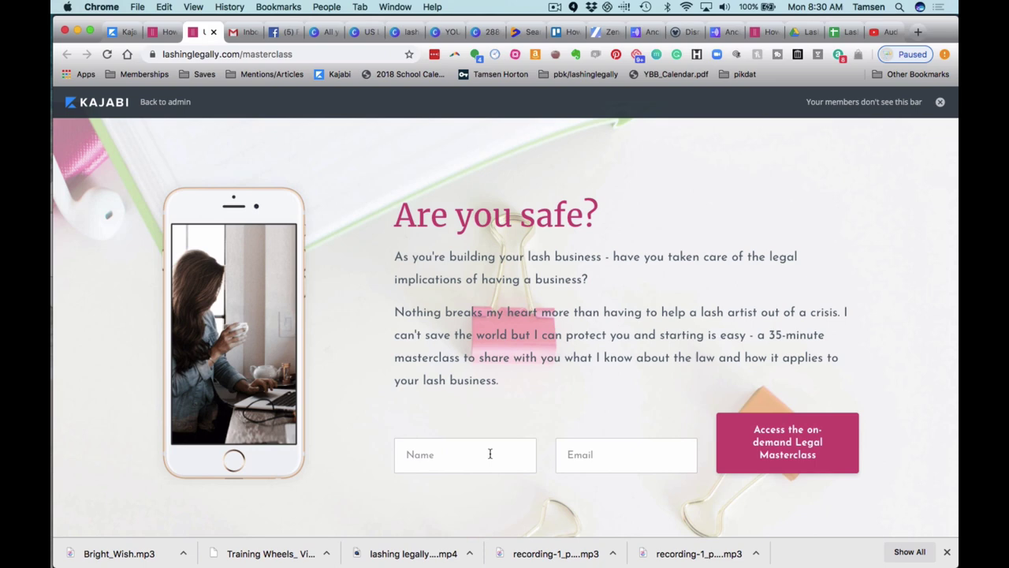